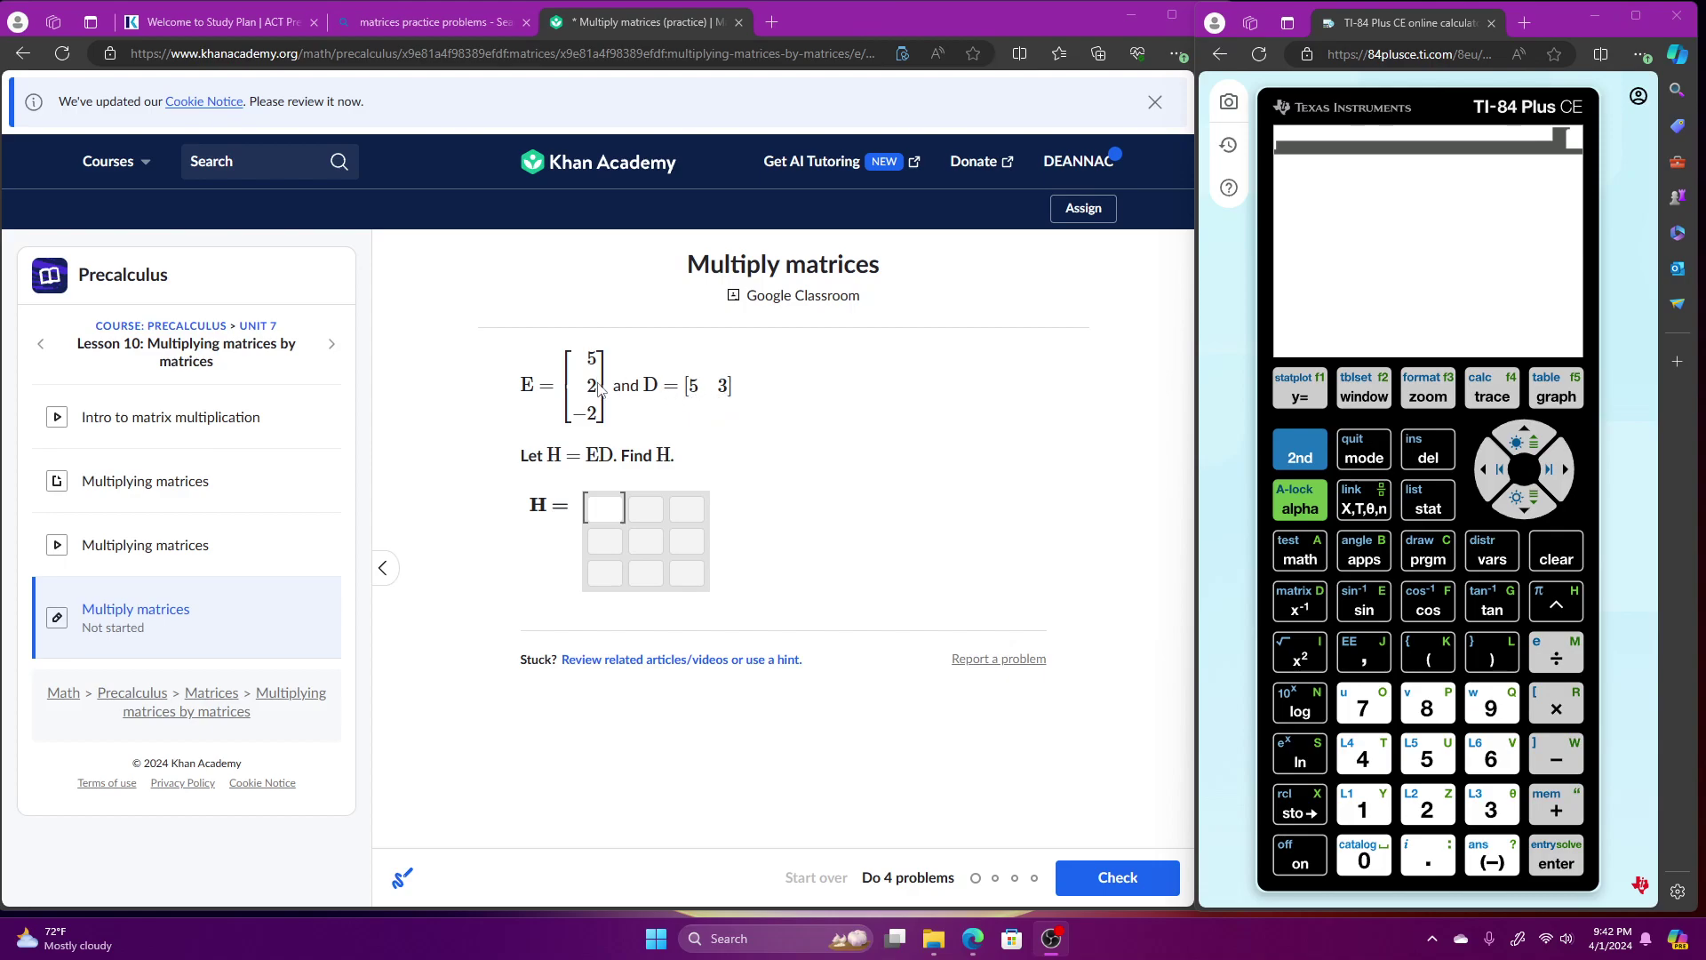
- Bring up the MTRX size chooser and set the matrix to 3 rows
click(1299, 508)
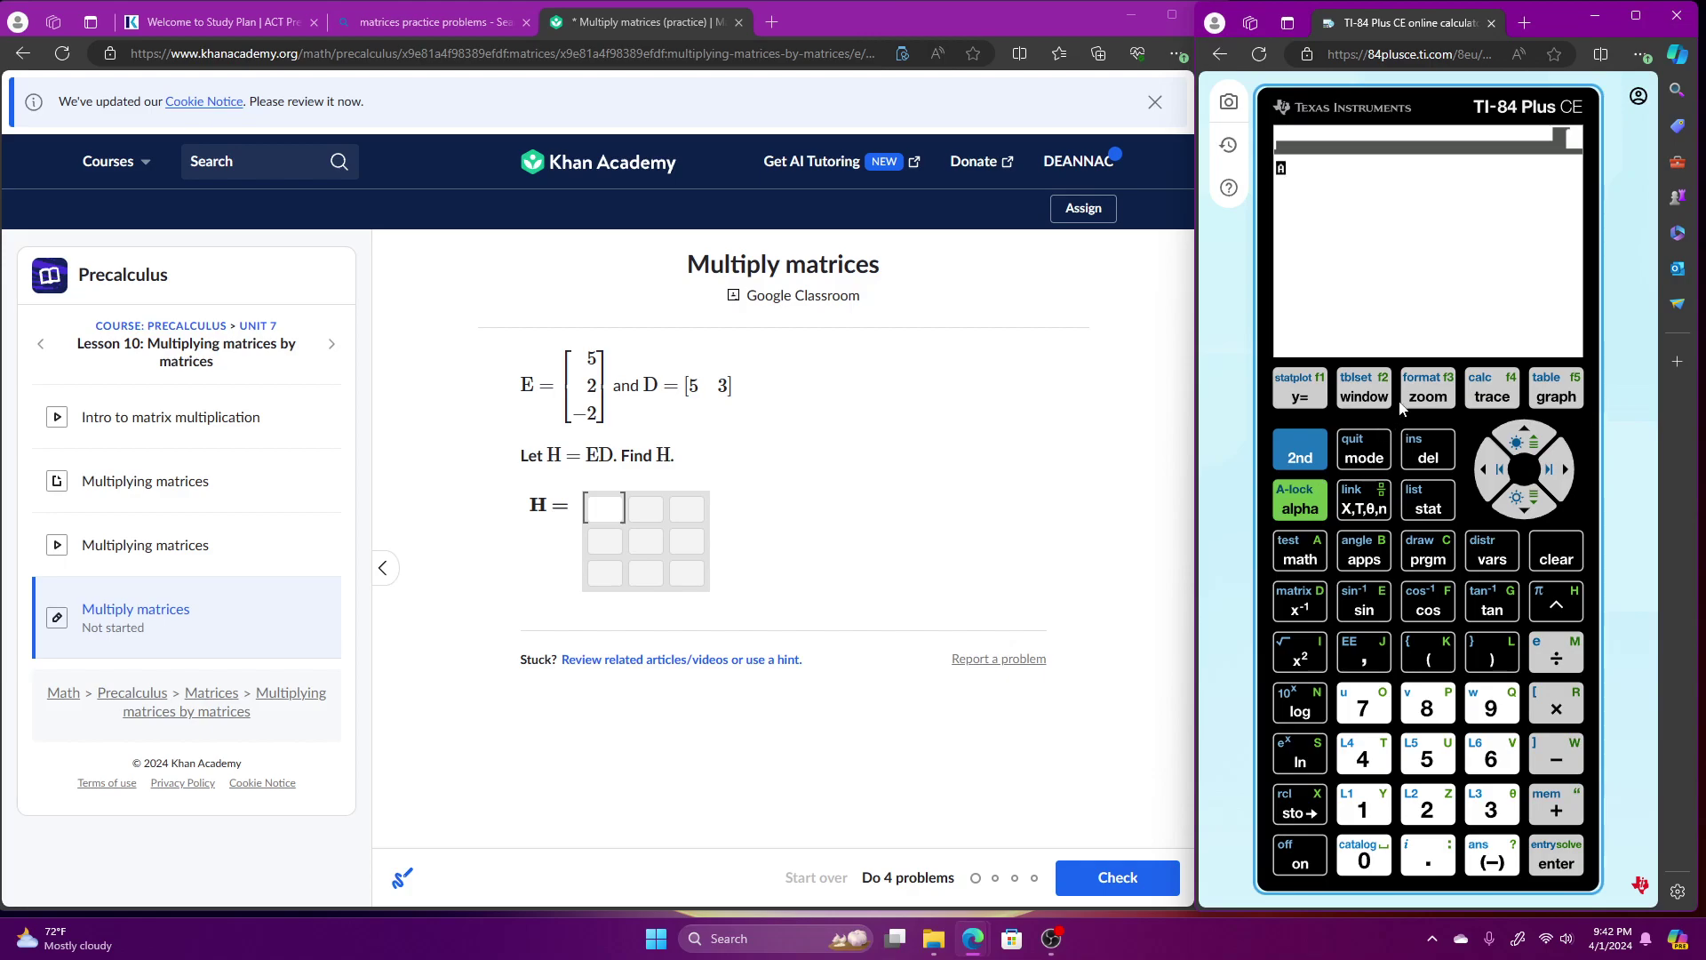
click(1428, 388)
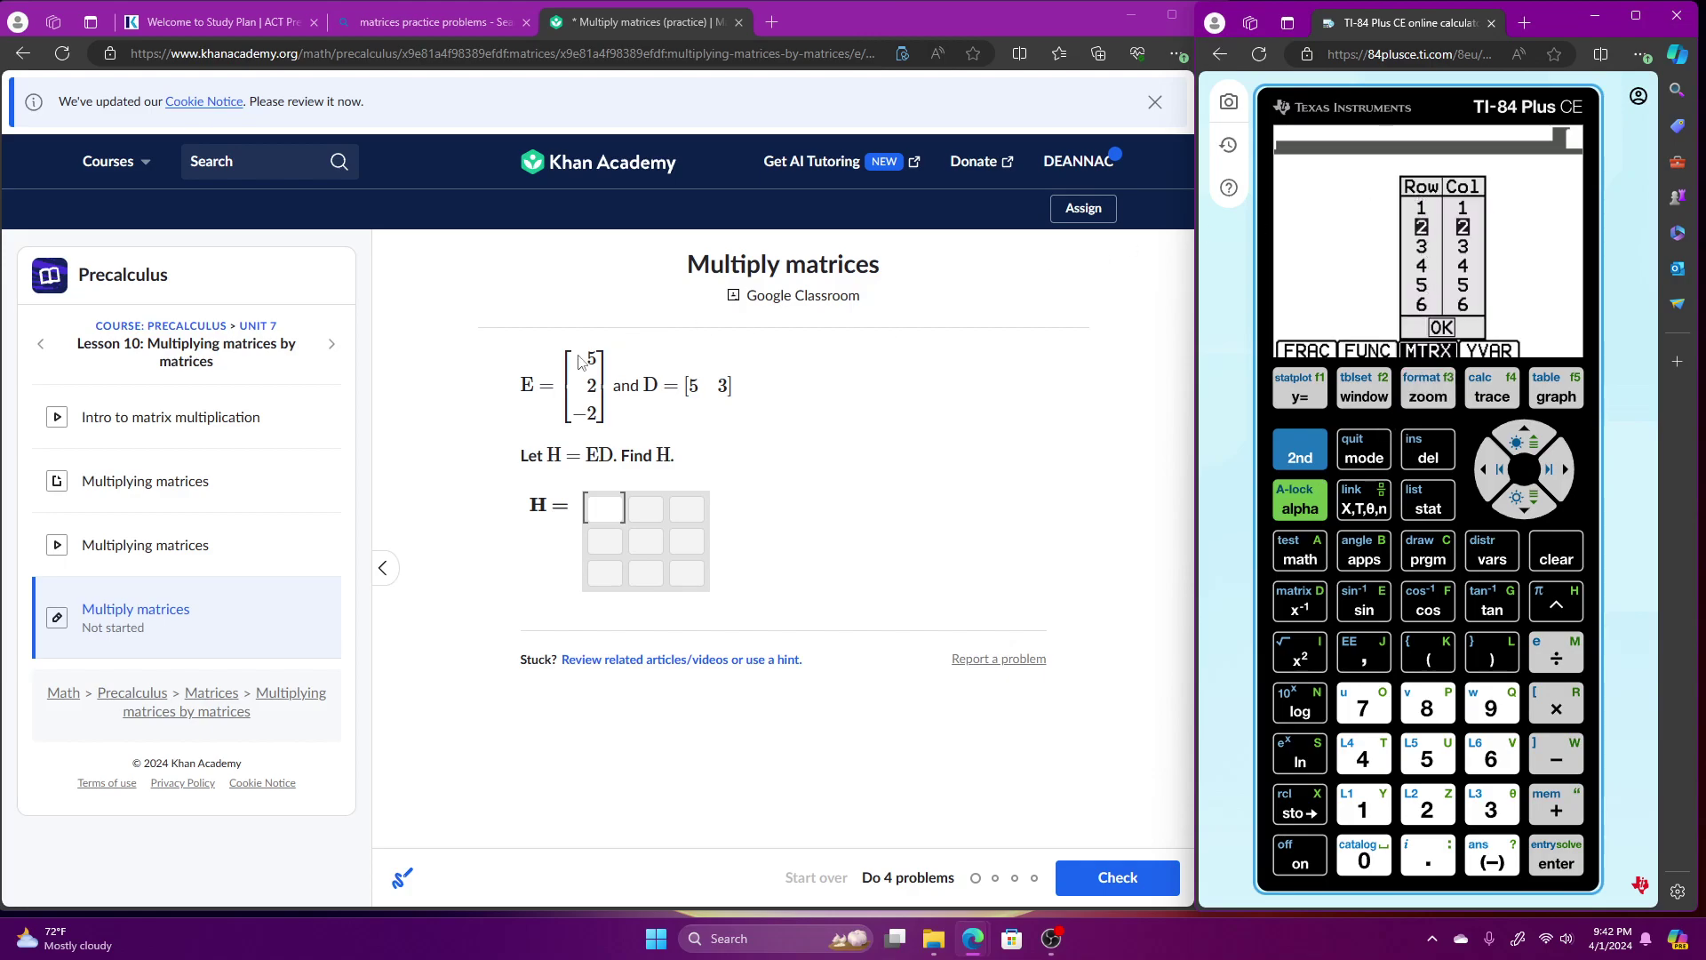
click(1523, 500)
click(1491, 806)
click(1515, 435)
click(1525, 501)
click(1524, 431)
click(1524, 431)
click(1524, 430)
click(1555, 853)
- Set 1 column and insert the empty 3×1 matrix
click(1567, 468)
click(1526, 430)
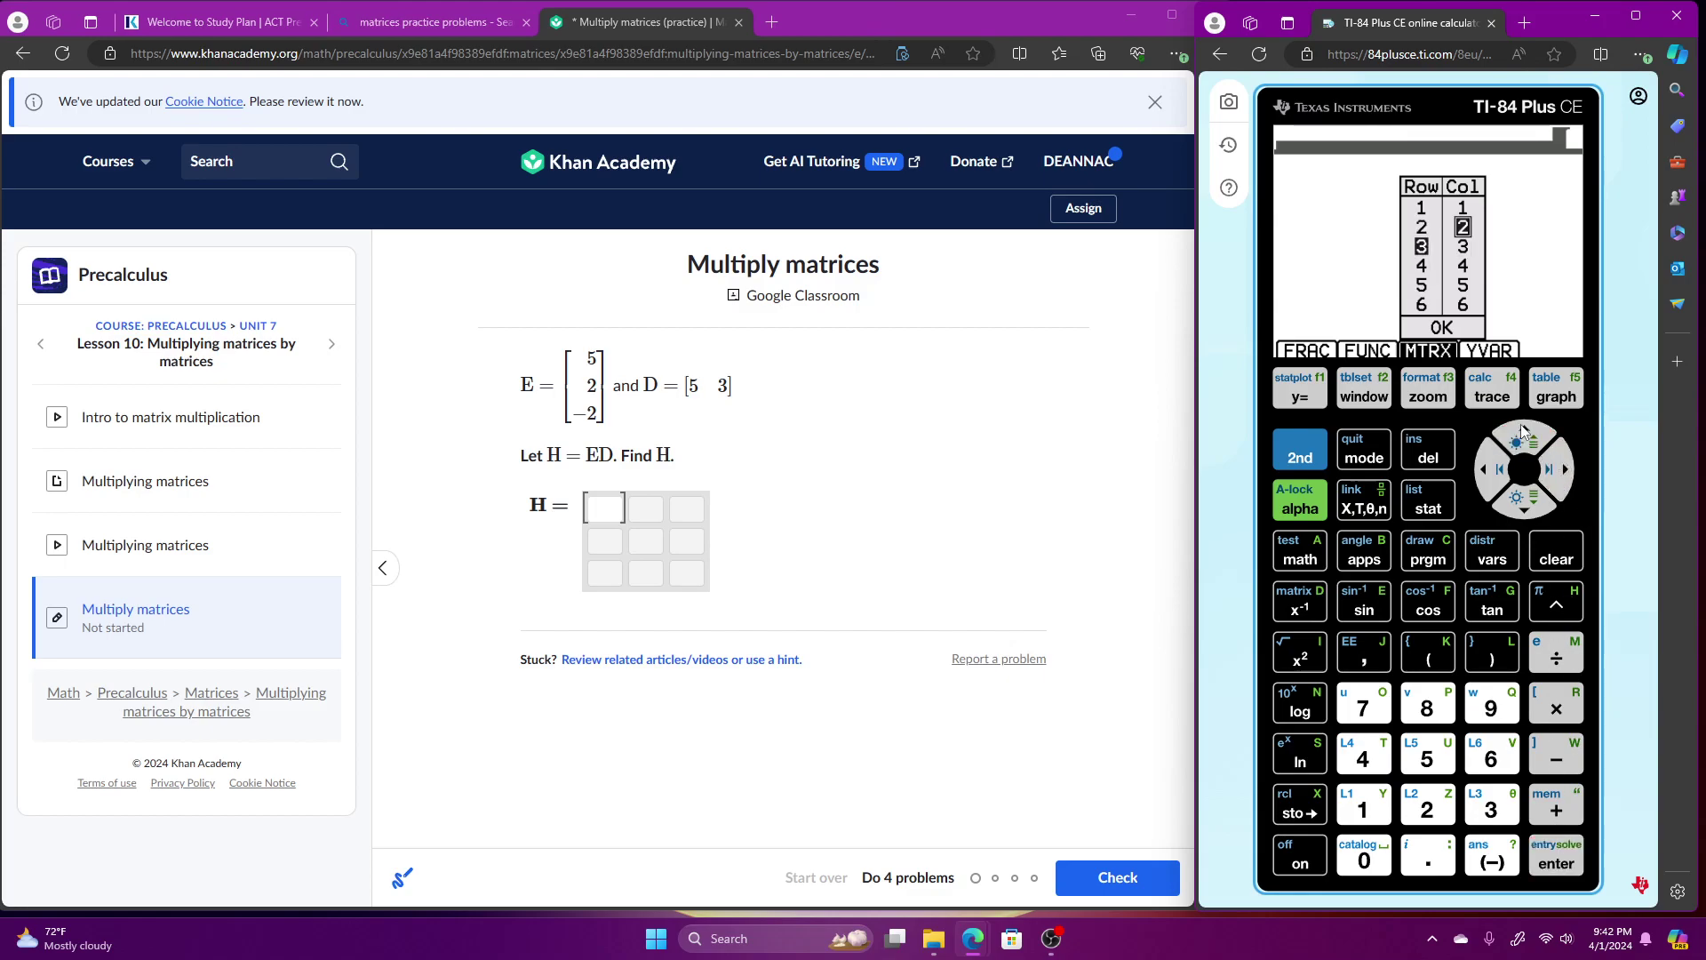
click(1555, 854)
click(1526, 509)
click(1526, 508)
click(1526, 508)
click(1556, 863)
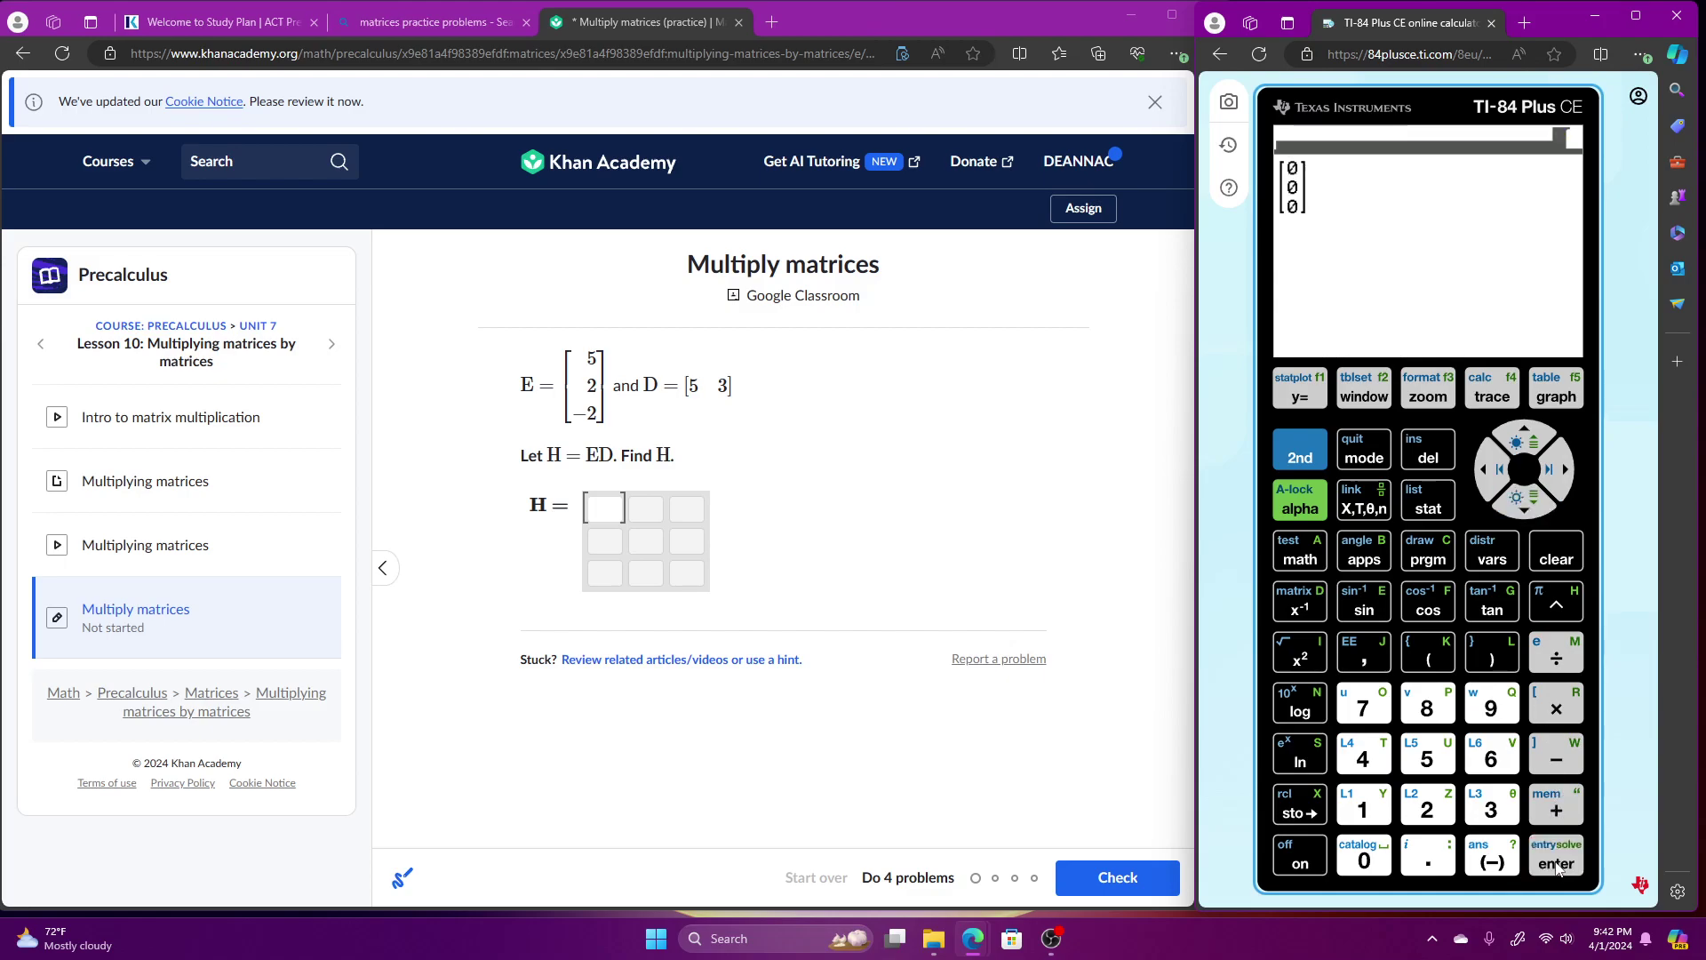
- Fill the column matrix with 5, 2 and −2, then continue the expression past it
click(1427, 758)
click(1525, 501)
click(1427, 805)
click(1518, 506)
click(1491, 862)
click(1426, 808)
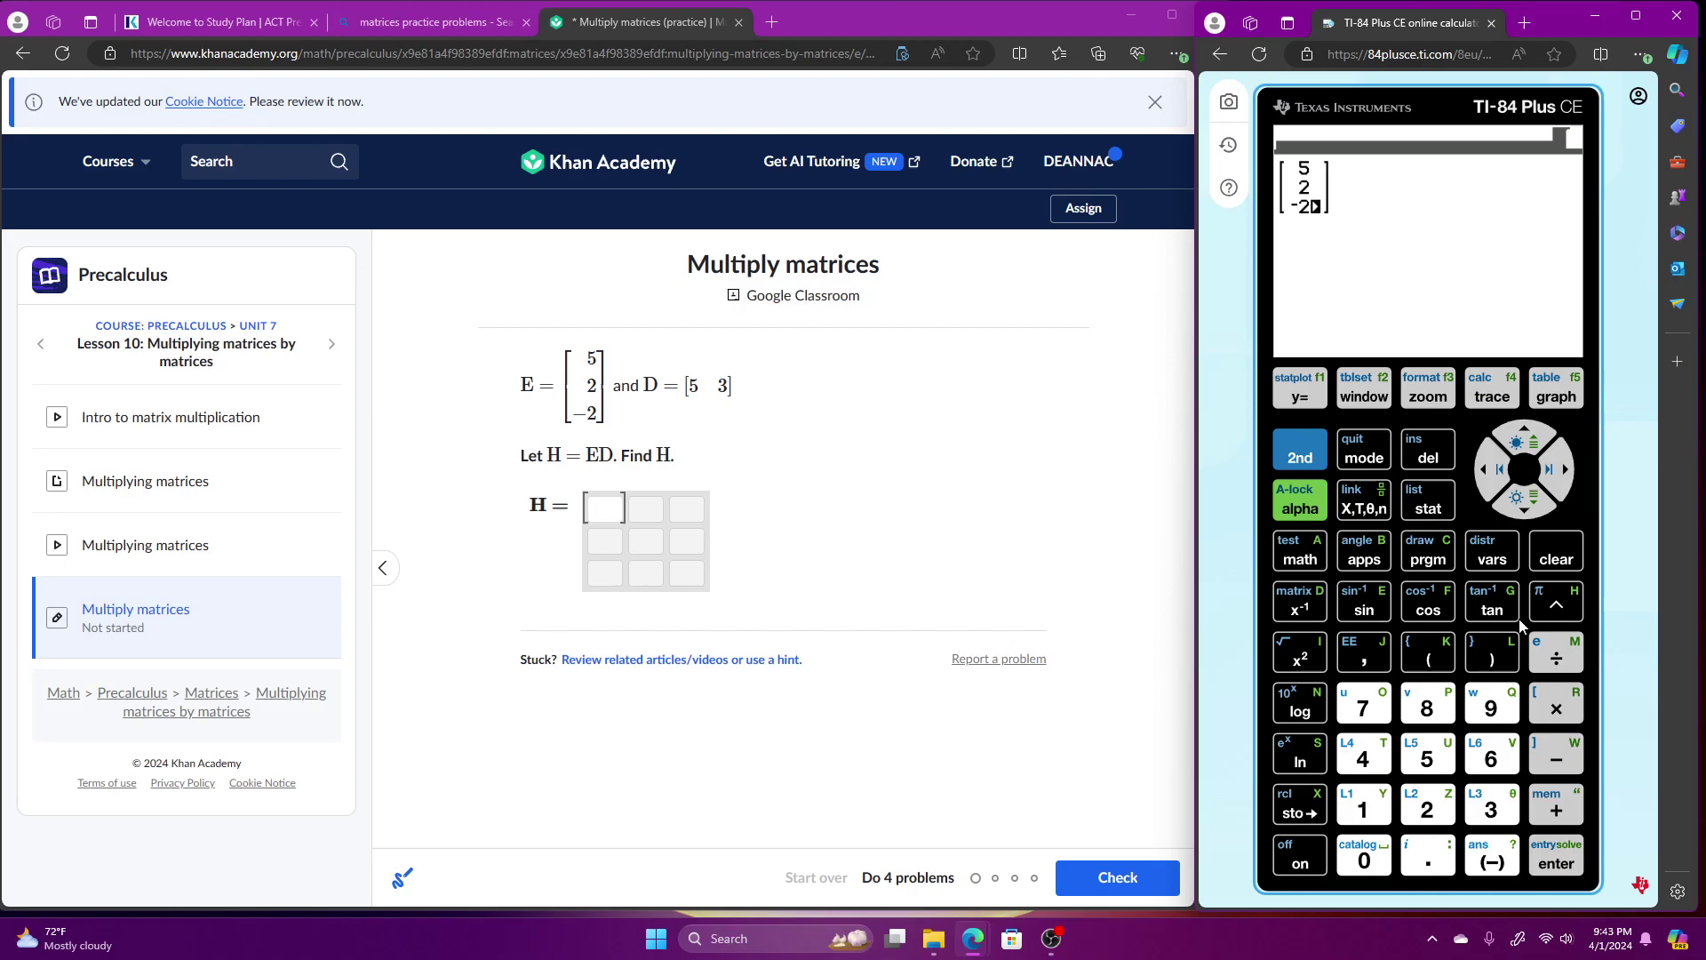
click(1557, 470)
click(1301, 500)
- Insert an empty matrix with 1 row and 2 columns
click(1427, 388)
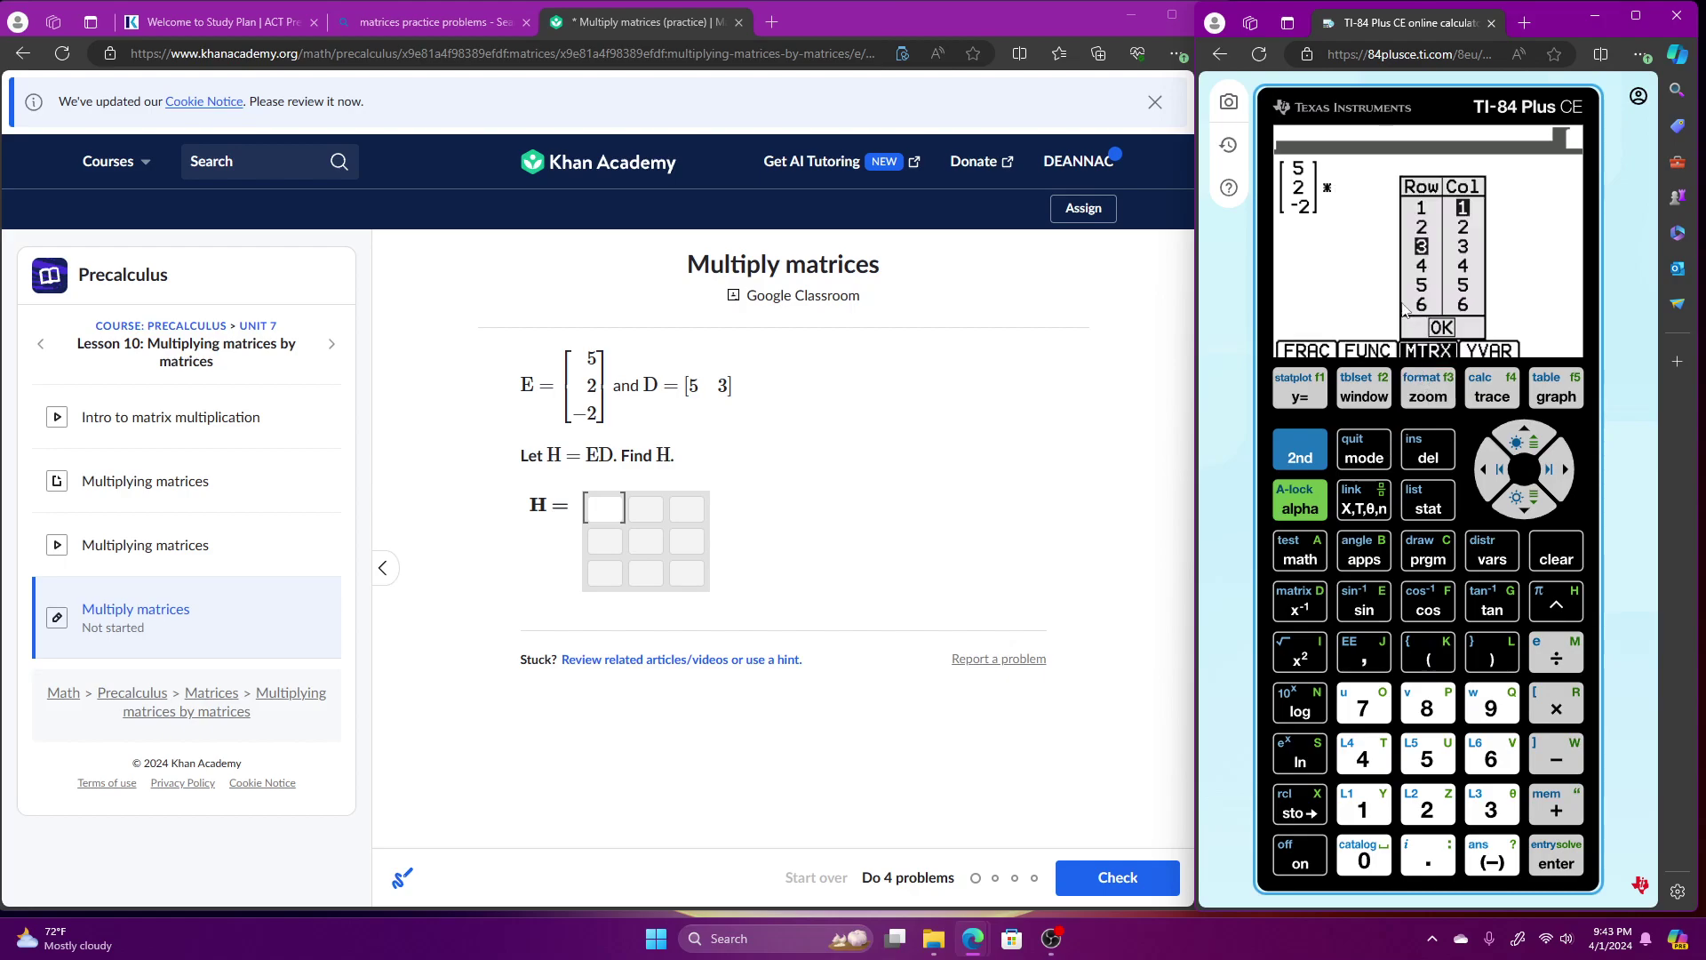
click(1516, 431)
click(1516, 430)
click(1516, 431)
click(1557, 864)
click(1564, 475)
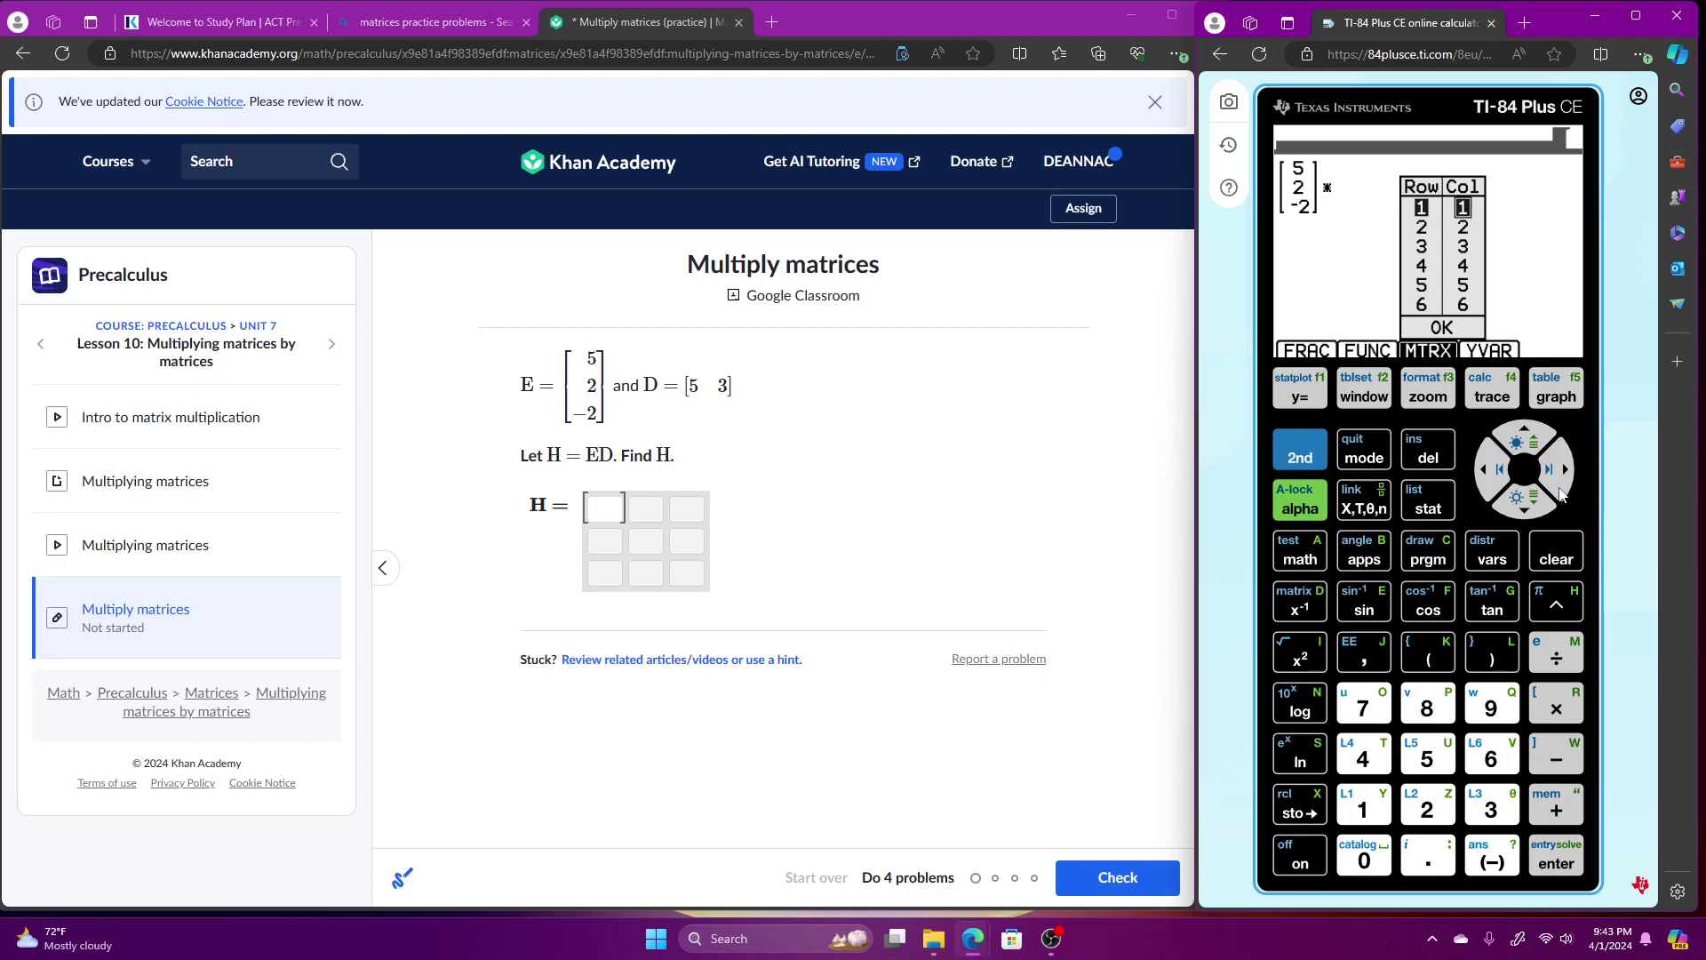
click(1517, 505)
click(1558, 855)
click(1524, 503)
click(1524, 503)
click(1524, 502)
click(1562, 854)
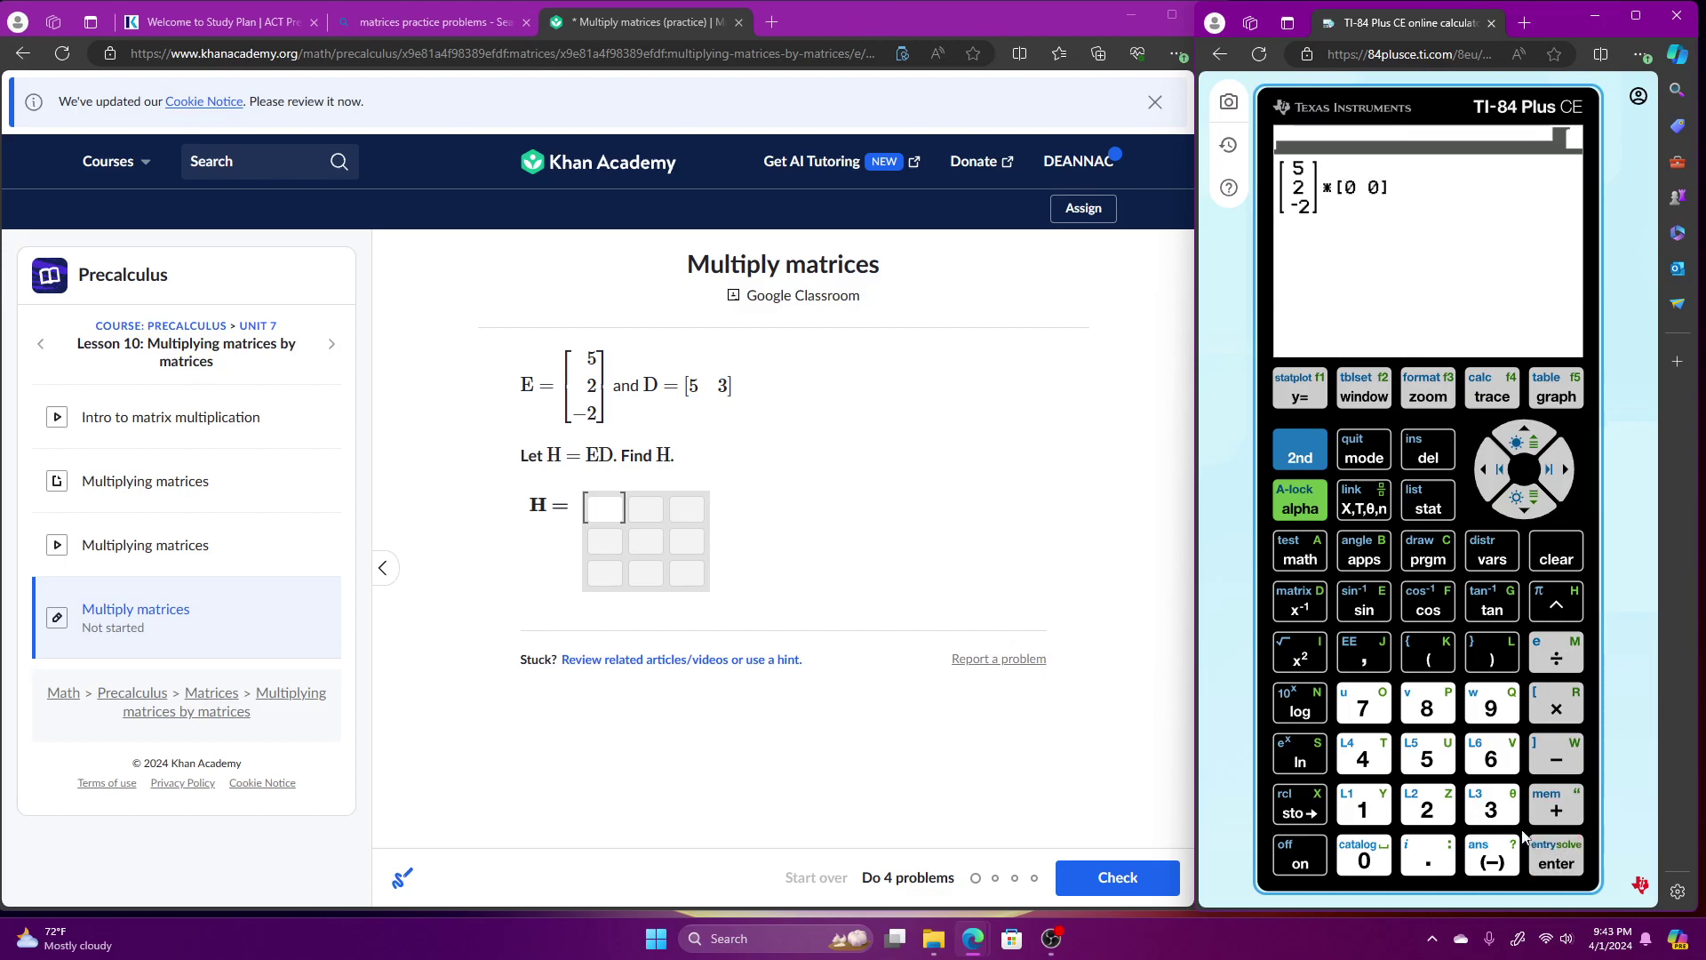
- Fill the row matrix with 5 and 3
click(1426, 754)
click(1547, 470)
click(1492, 808)
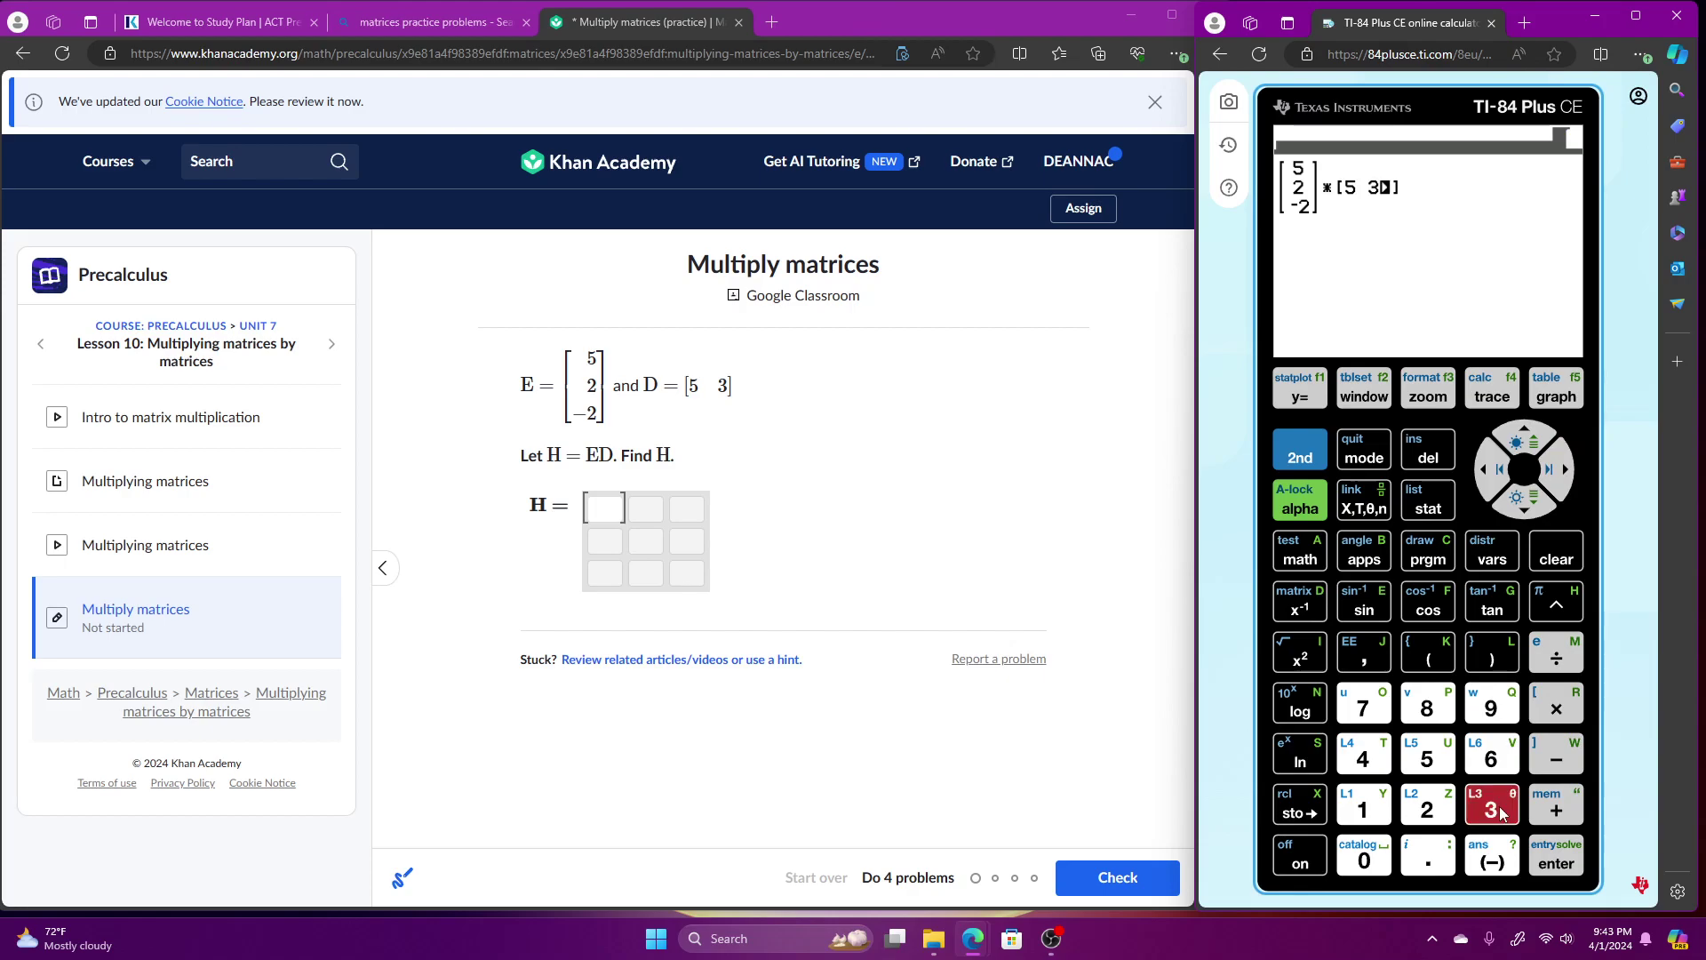
- Compute [5, 2, −2]×[5 3], giving 25 15, 10 6, −10 −6
click(1555, 855)
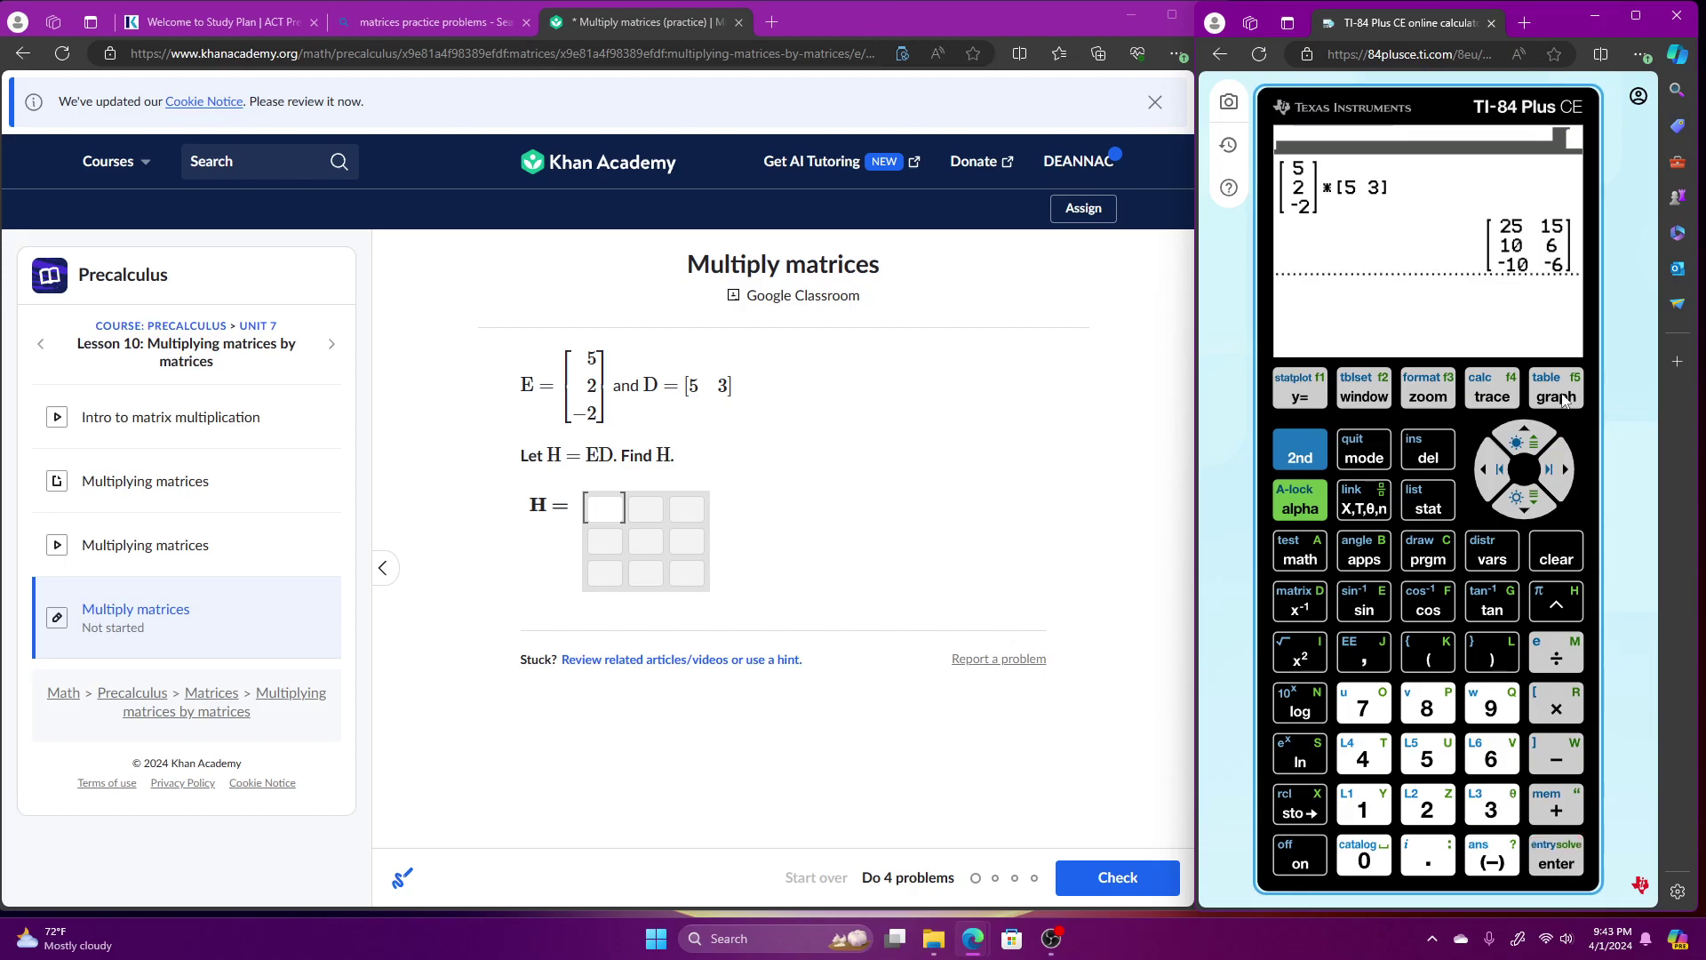